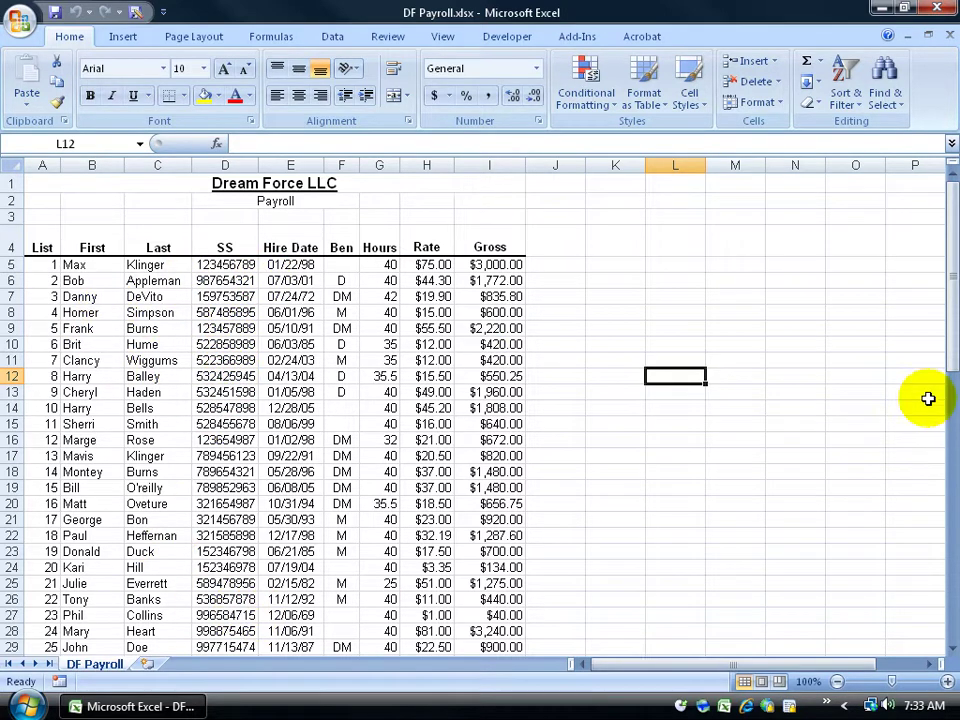
# - Show the View ribbon options and select cell A11 as the split point on the DF Payroll sheet
pyautogui.moveTo(951, 332); pyautogui.dragTo(934, 295)
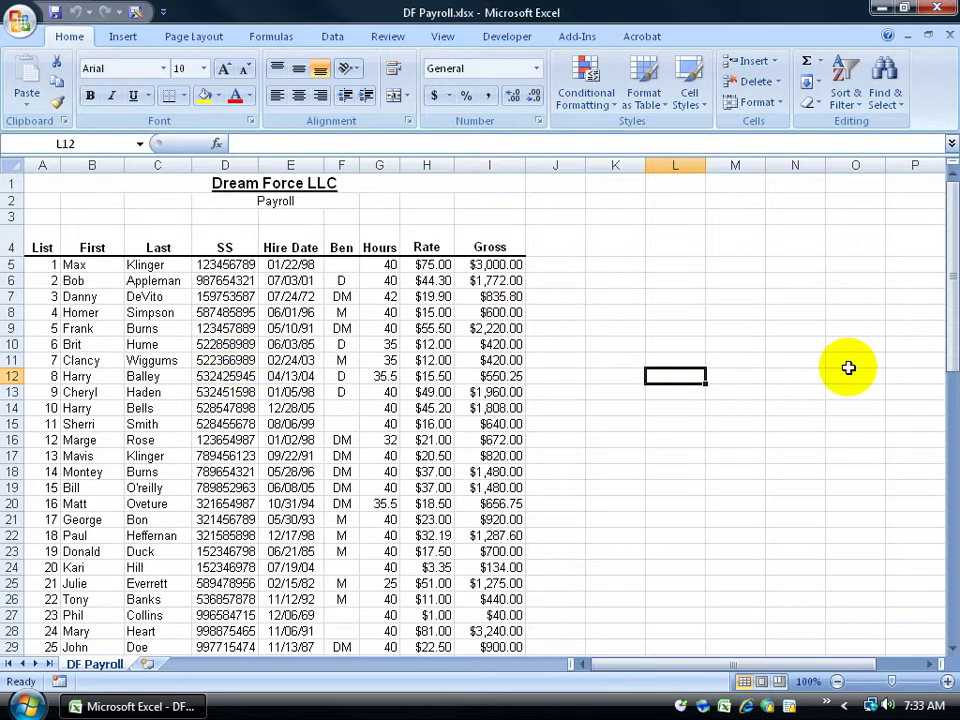
pyautogui.click(447, 40)
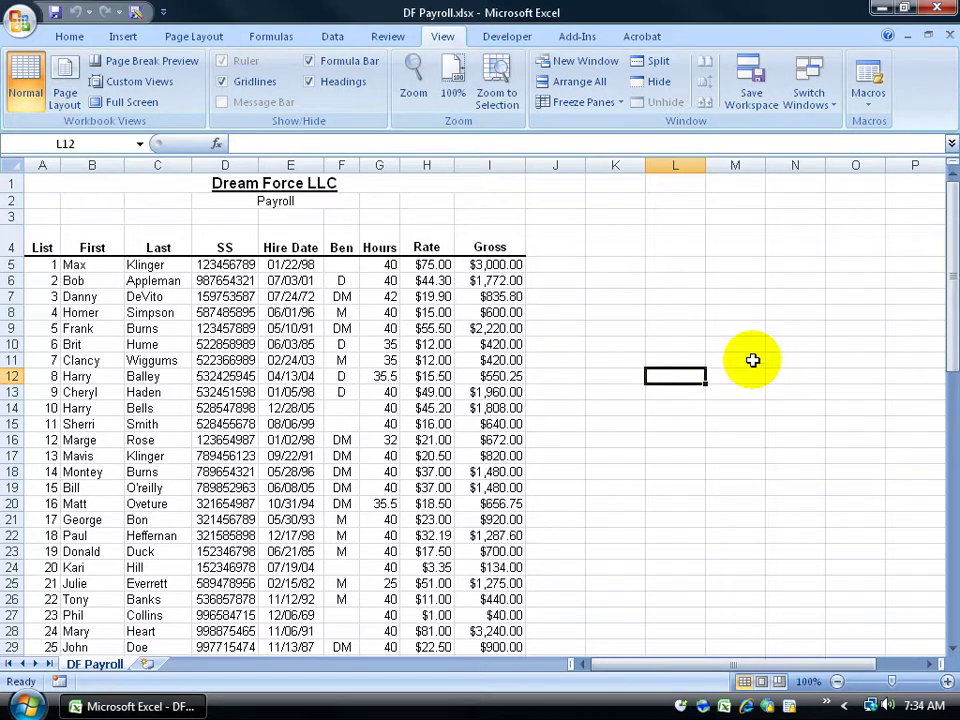
pyautogui.click(43, 360)
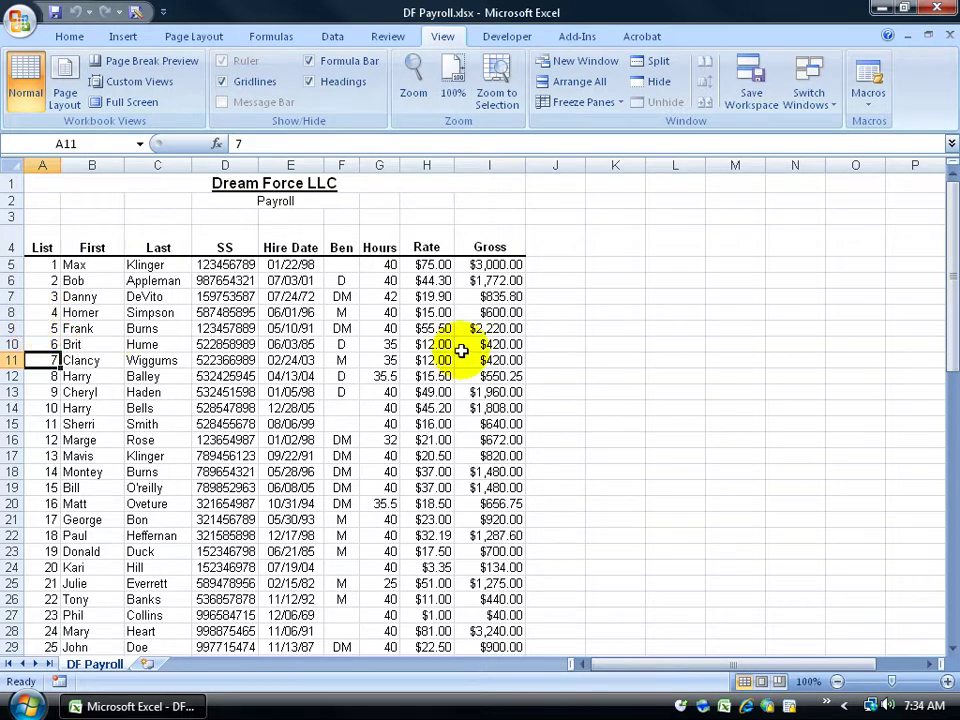
# - Split the sheet above row 11, scroll the top pane down, and select the row 10 record across B to I
pyautogui.click(656, 64)
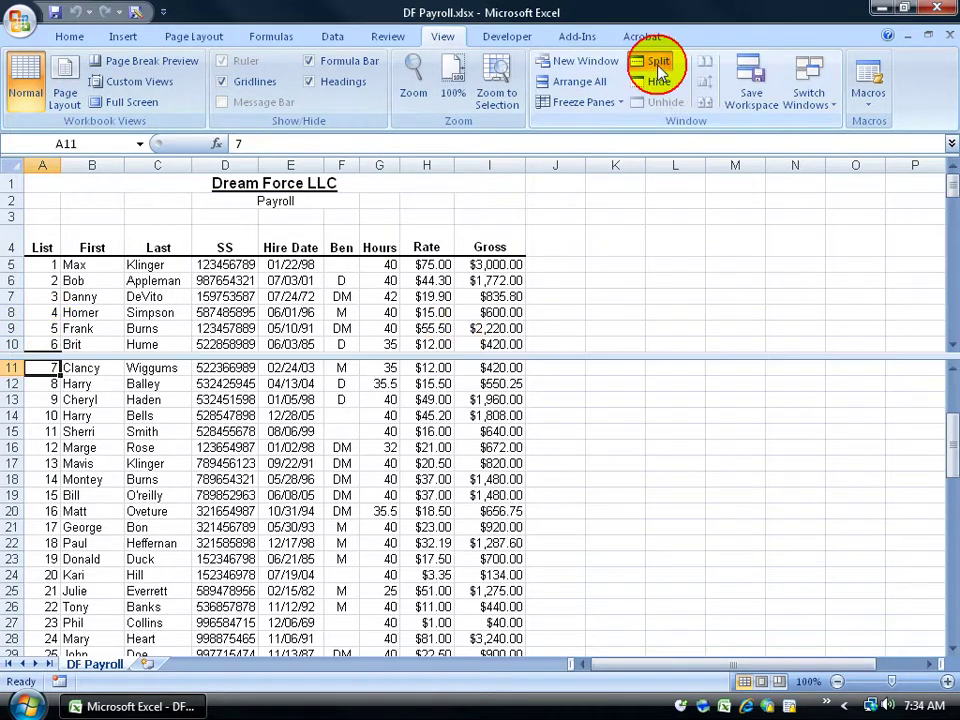
pyautogui.click(550, 245)
pyautogui.click(564, 429)
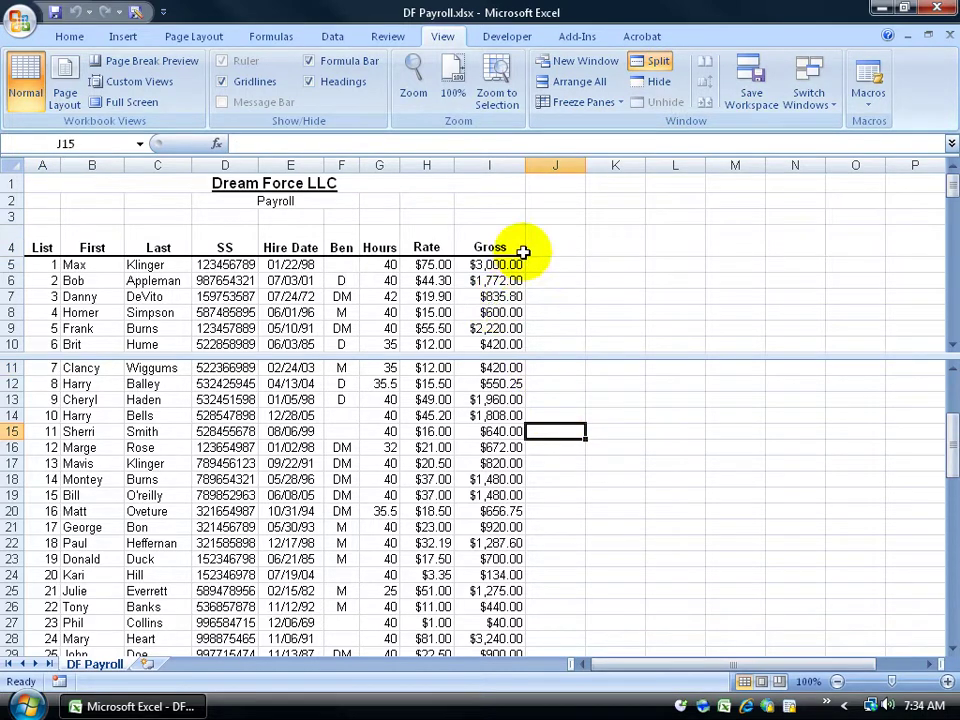
pyautogui.click(557, 262)
pyautogui.scroll(-2, 558, 261)
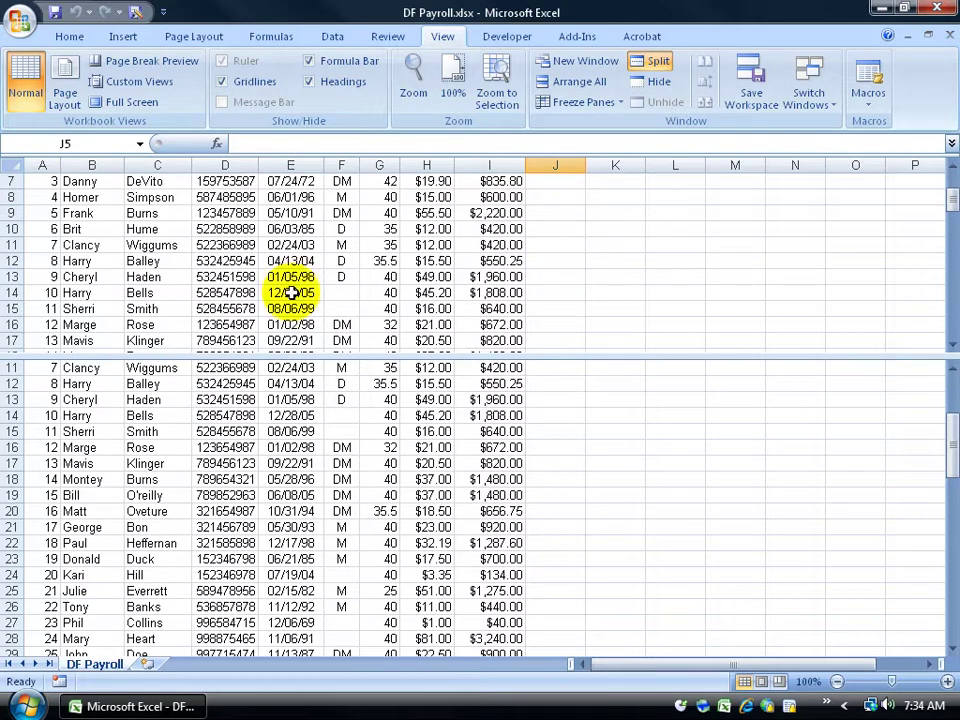
pyautogui.moveTo(78, 229); pyautogui.dragTo(481, 228)
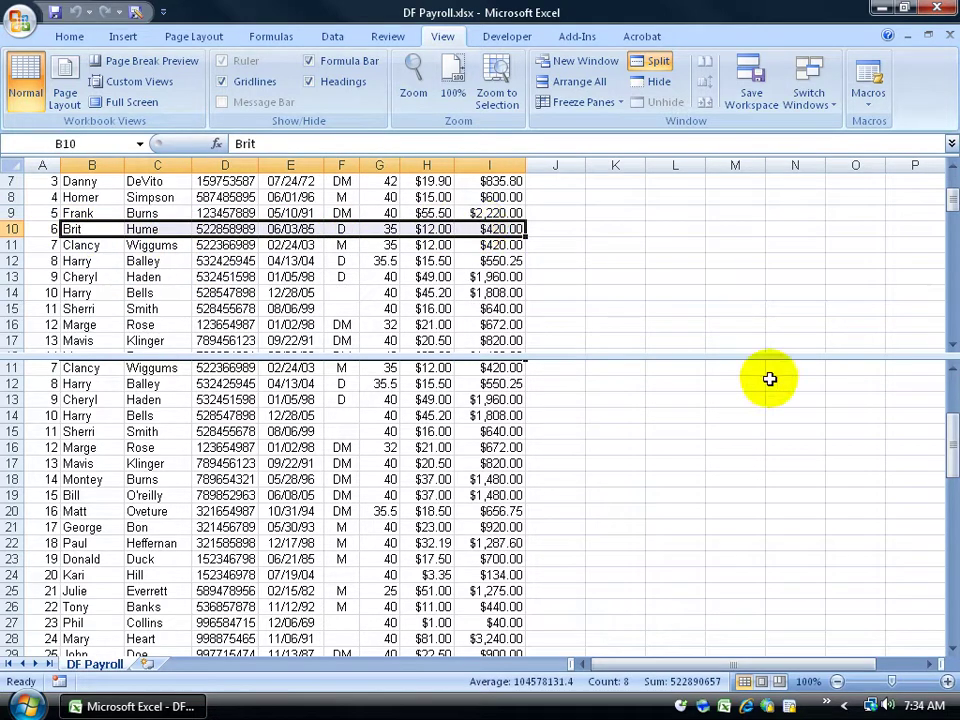
pyautogui.moveTo(949, 429); pyautogui.dragTo(946, 543)
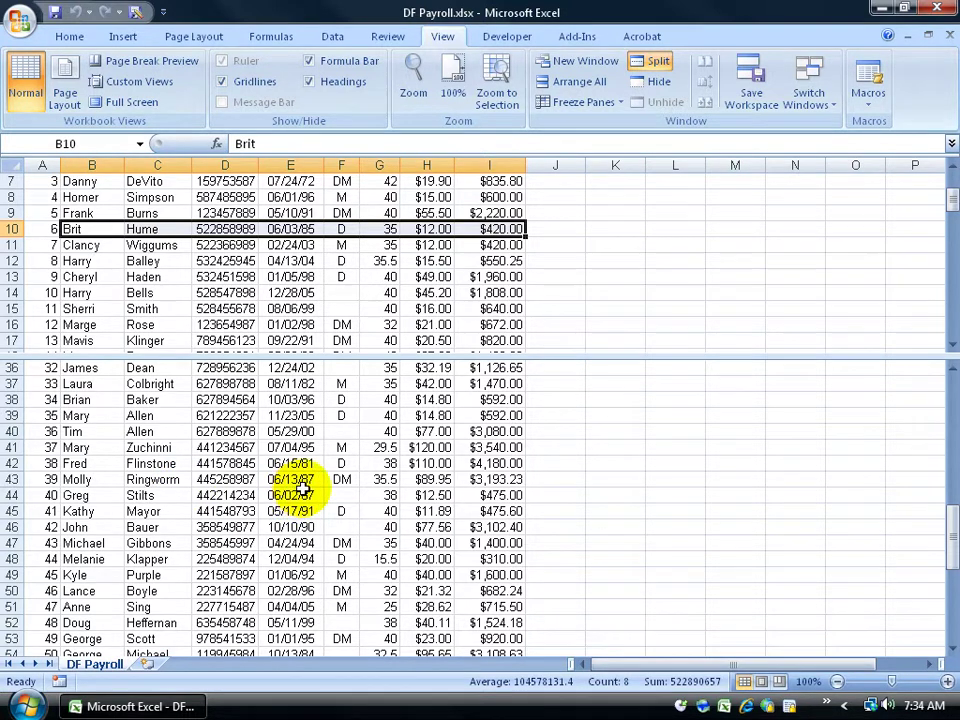
# - Remove the split, scroll back to the Dream Force LLC title row, and select cell F16
pyautogui.click(660, 62)
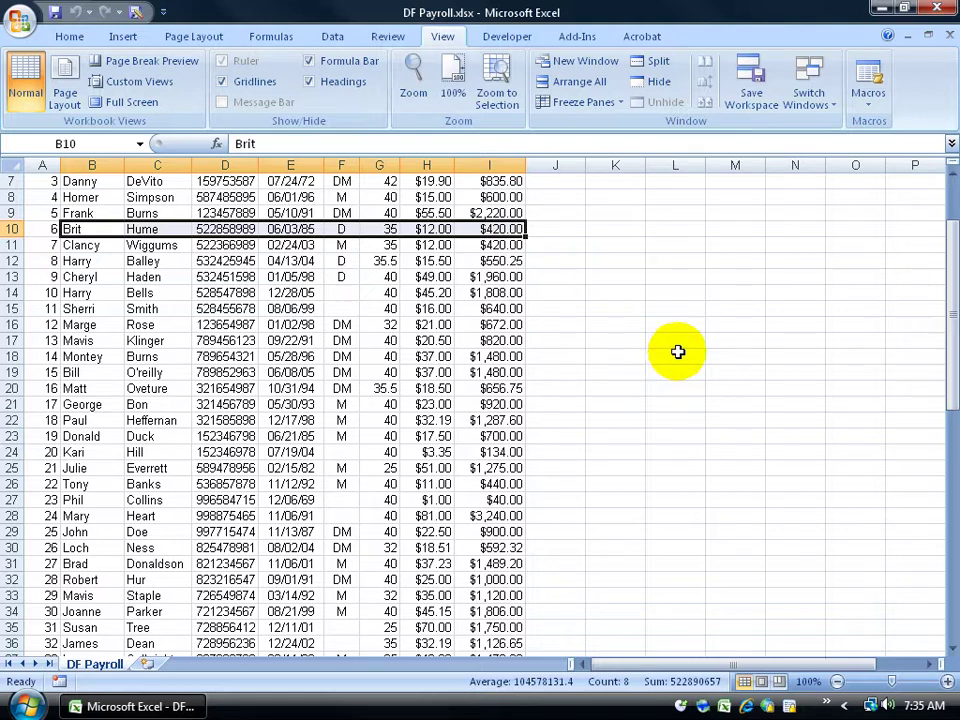
pyautogui.moveTo(953, 289); pyautogui.dragTo(946, 247)
pyautogui.click(336, 440)
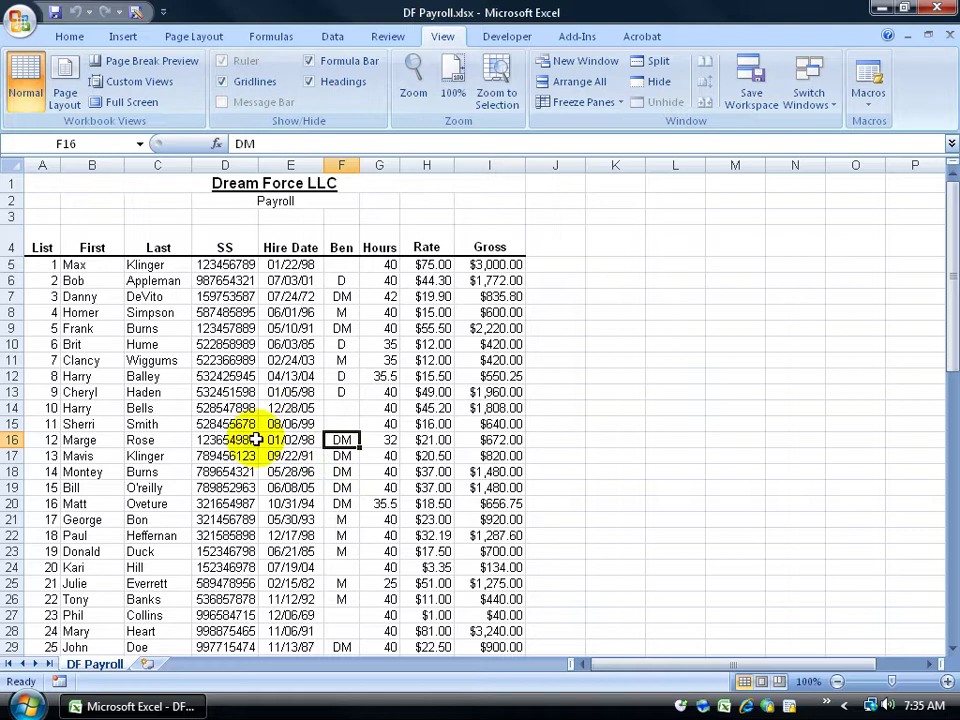
# - Split the sheet into four panes at F16 and widen the left panes past column H
pyautogui.click(656, 62)
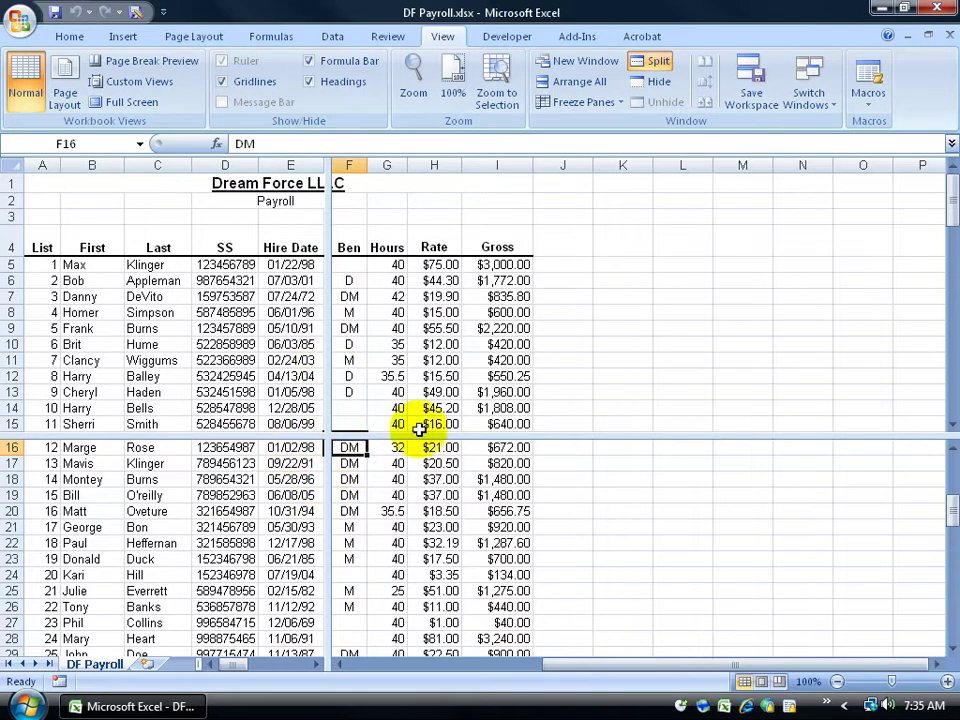
pyautogui.moveTo(332, 375); pyautogui.dragTo(530, 369)
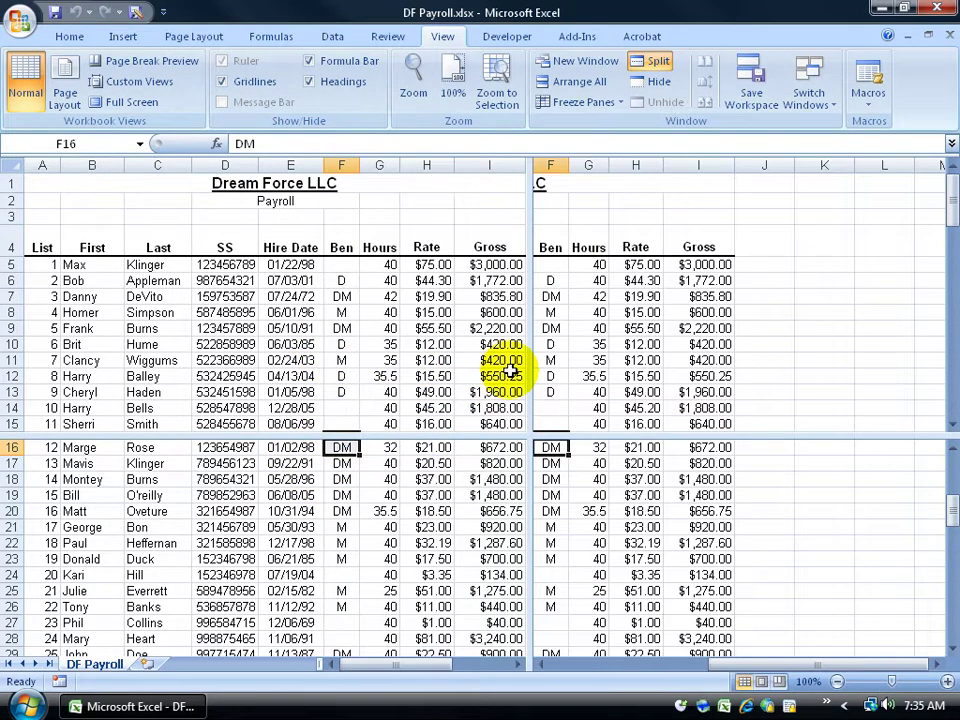
pyautogui.click(430, 280)
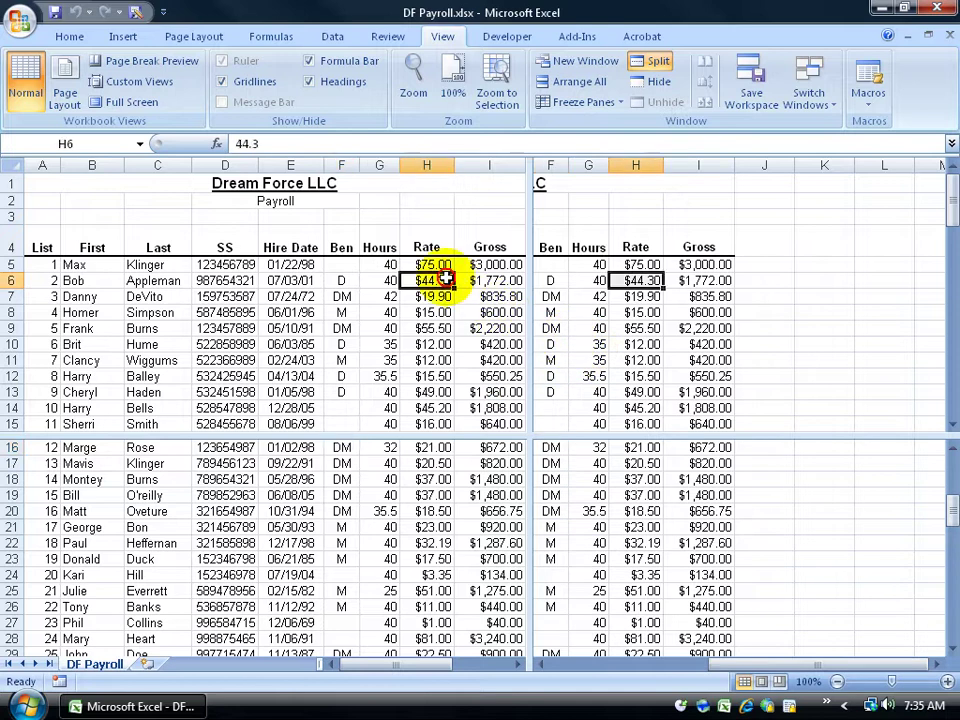
pyautogui.click(288, 296)
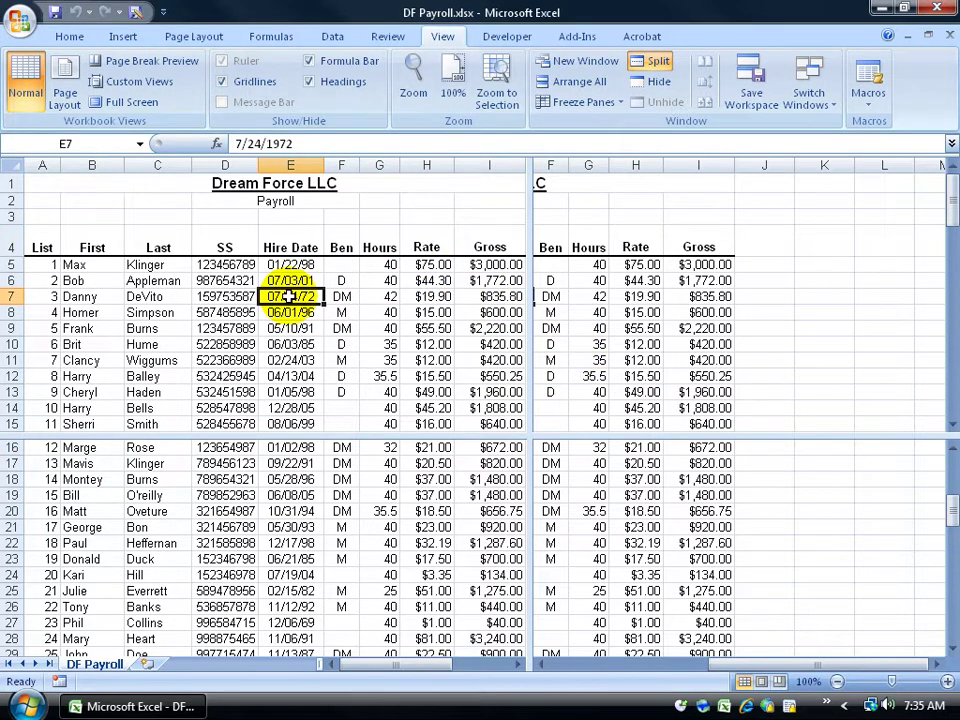
# - Narrow the left panes to columns A through C and scroll the right panes to the Gross column
pyautogui.moveTo(531, 395); pyautogui.dragTo(204, 414)
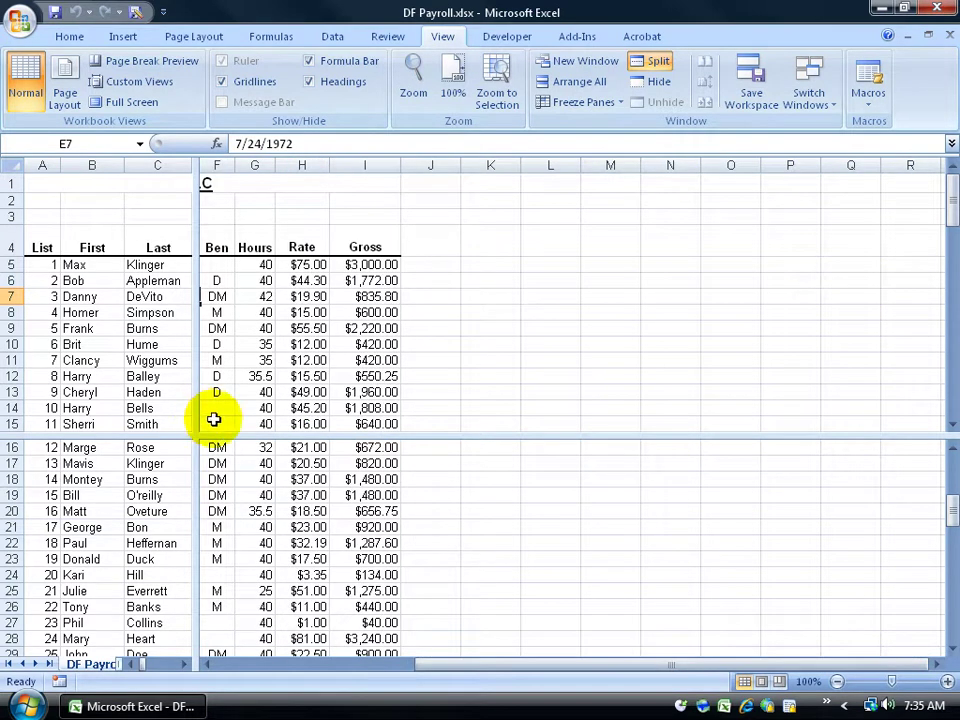
pyautogui.moveTo(421, 668); pyautogui.dragTo(421, 668)
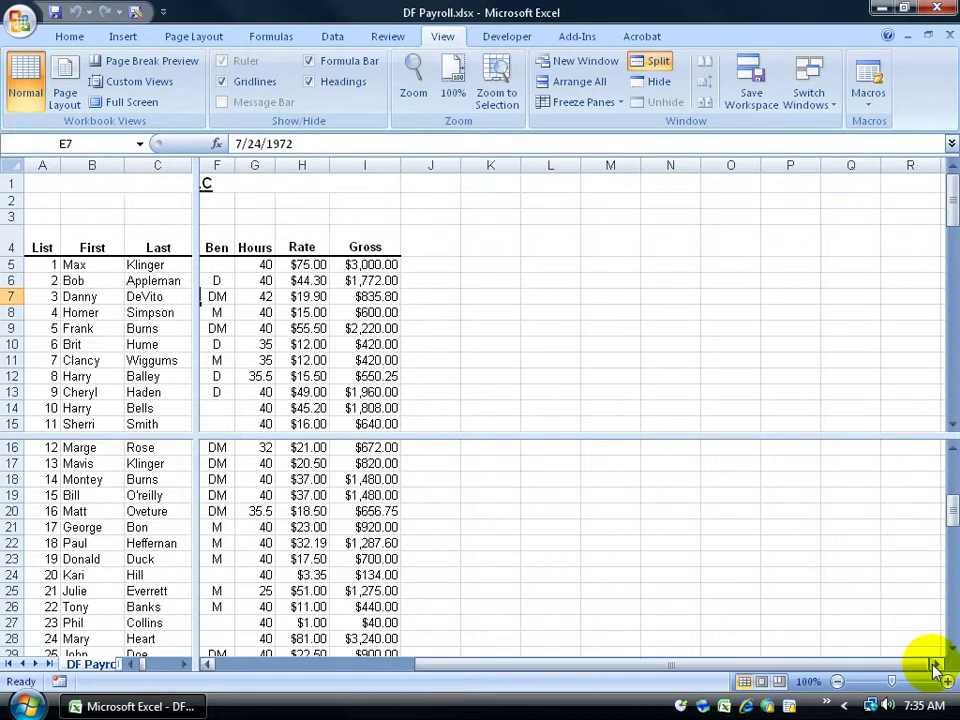
pyautogui.click(934, 664)
pyautogui.click(934, 664)
pyautogui.click(934, 664)
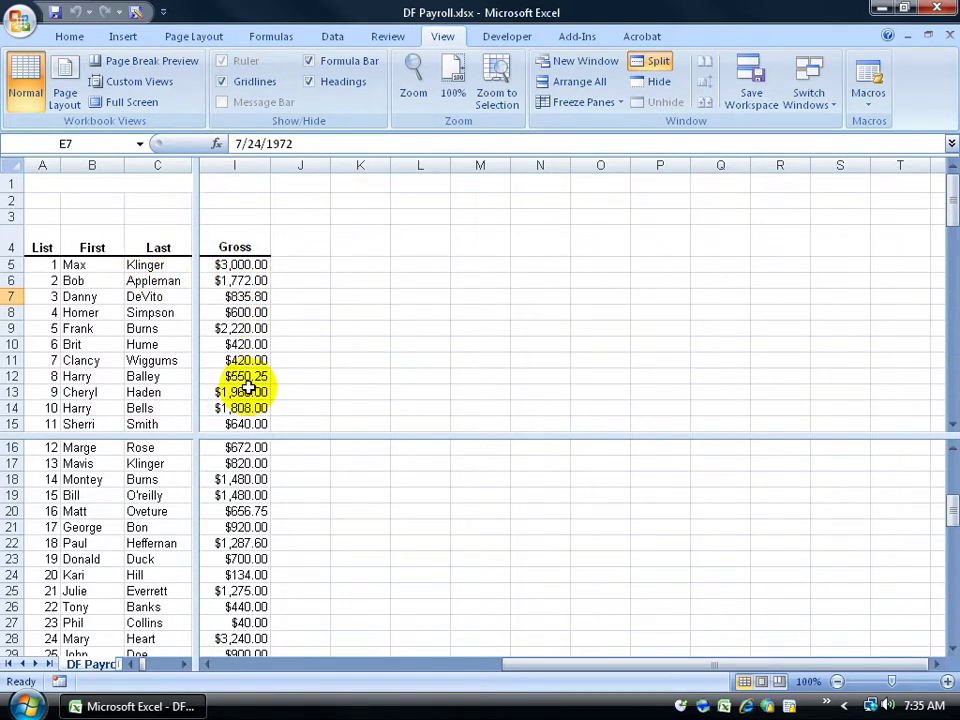
# - Remove the four-way split, select B5 through D5, then select cell D10
pyautogui.click(659, 64)
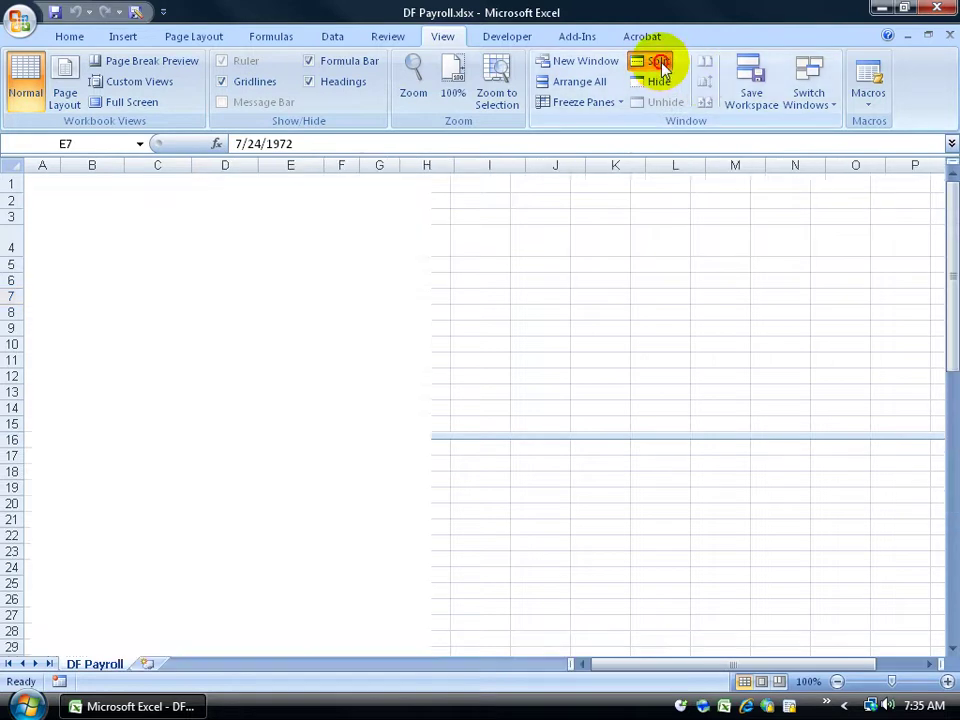
pyautogui.moveTo(62, 262); pyautogui.dragTo(492, 267)
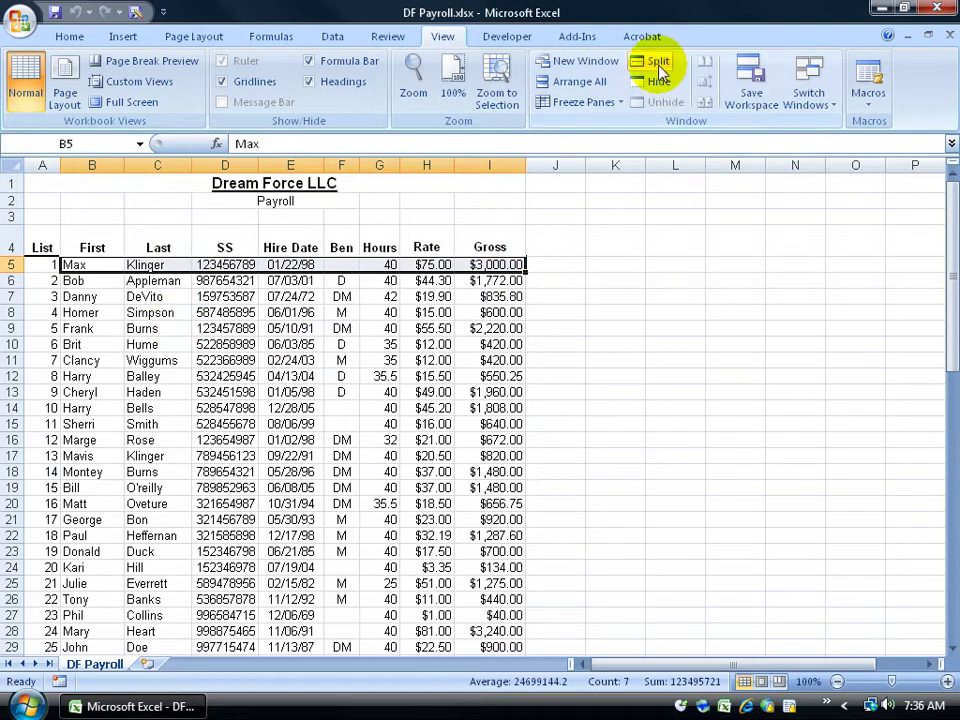
pyautogui.click(205, 346)
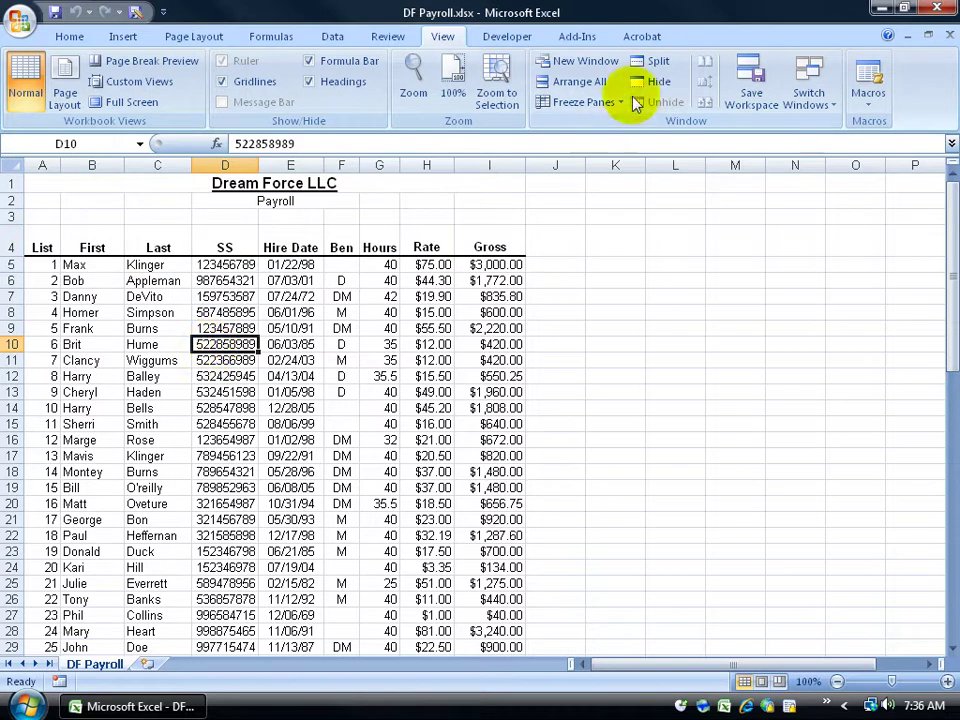
# - Split into four panes at D10, move the dividers below row 14 and after column E, and scroll the lower panes
pyautogui.click(652, 61)
pyautogui.moveTo(375, 341); pyautogui.dragTo(369, 418)
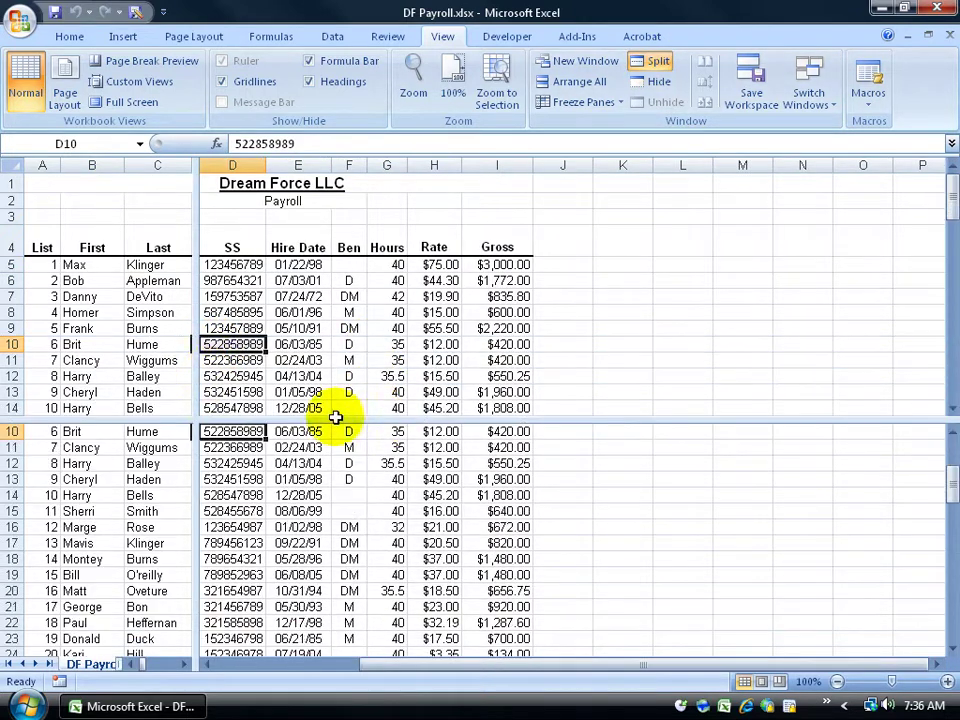
pyautogui.moveTo(197, 375); pyautogui.dragTo(318, 372)
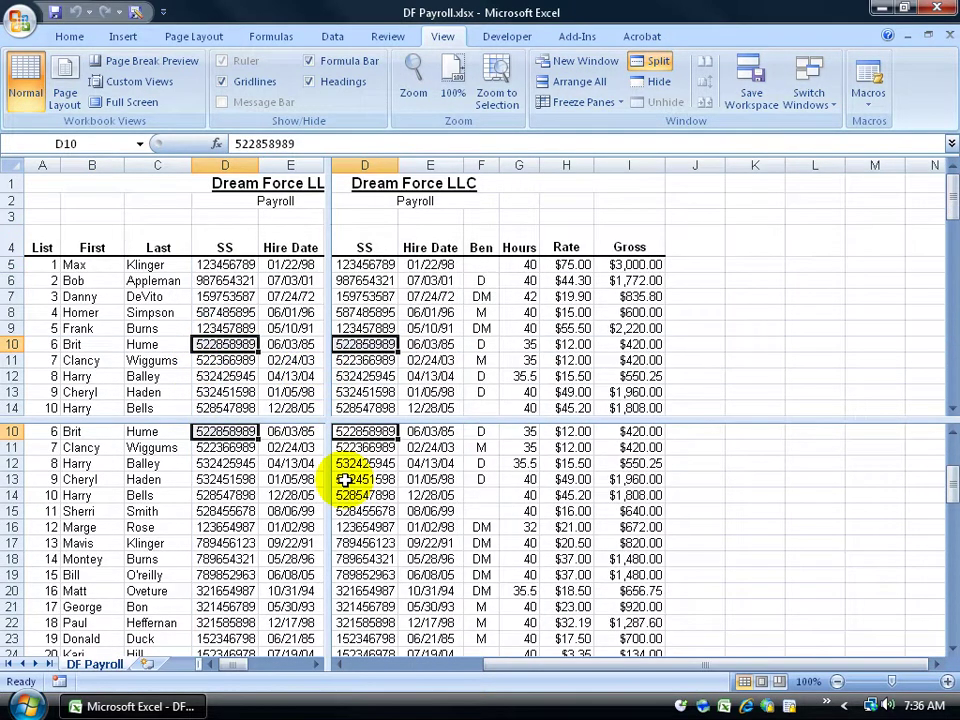
pyautogui.click(145, 446)
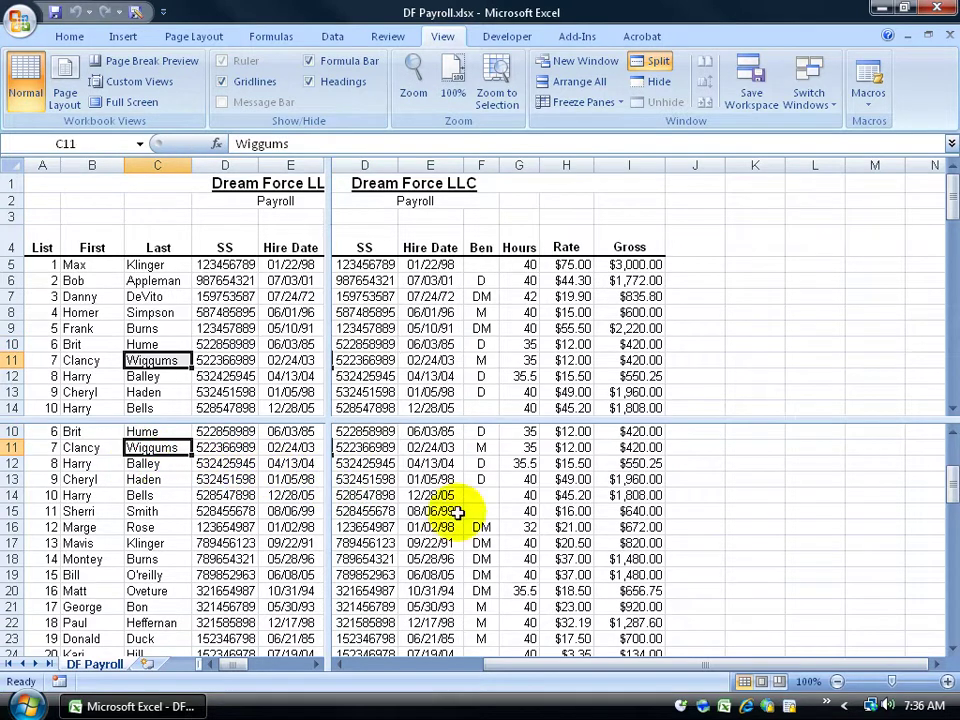
pyautogui.moveTo(952, 482); pyautogui.dragTo(952, 487)
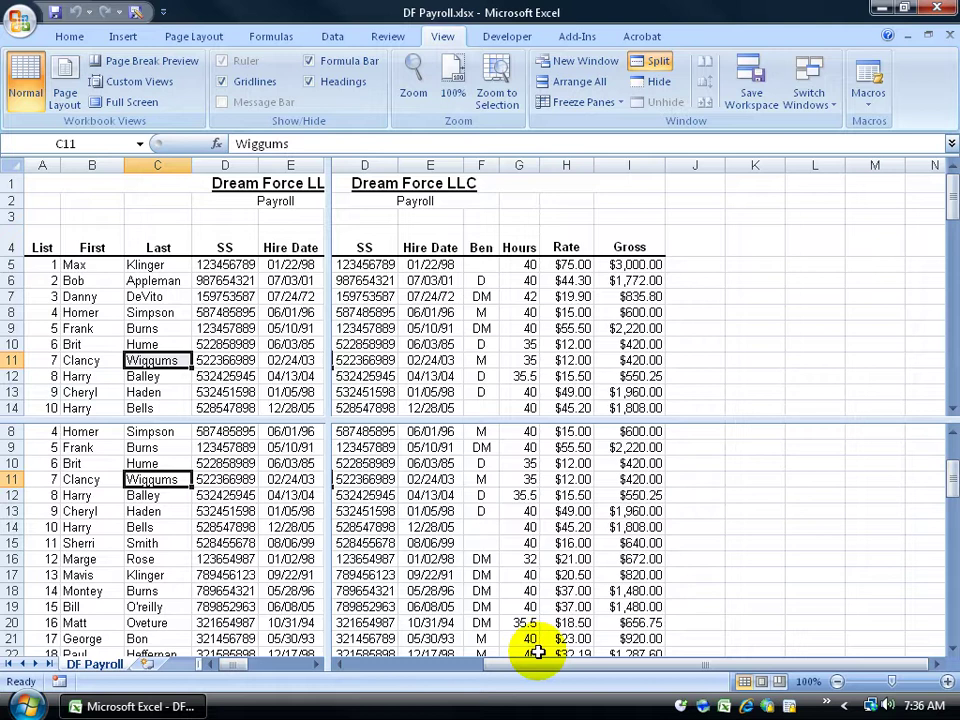
pyautogui.moveTo(562, 665); pyautogui.dragTo(531, 675)
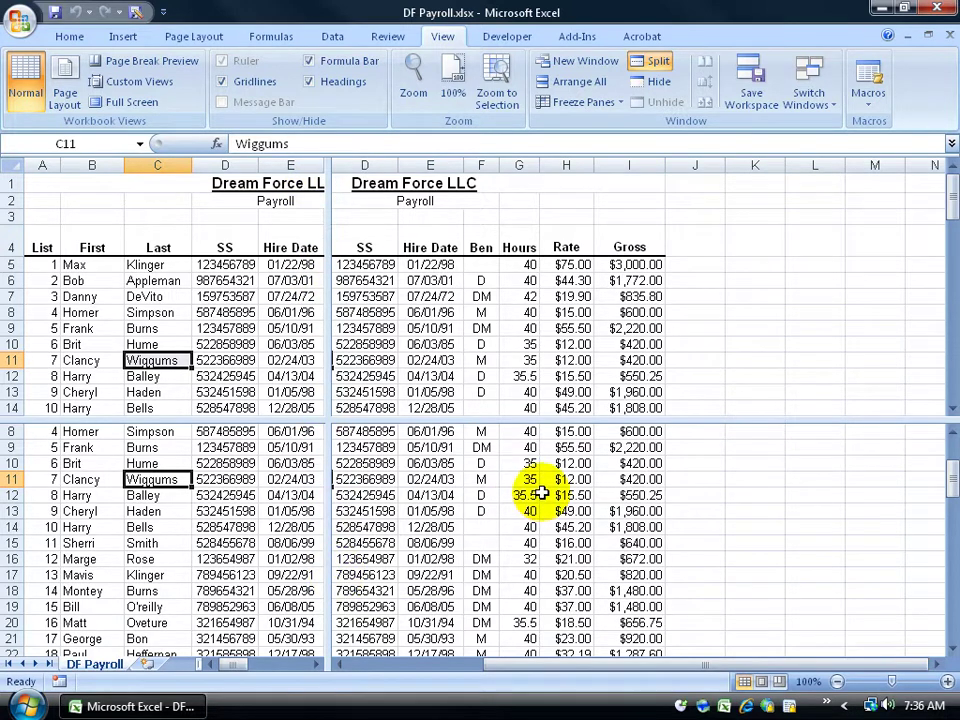
# - Turn off Split so the payroll table shows in one pane from its title row
pyautogui.click(655, 62)
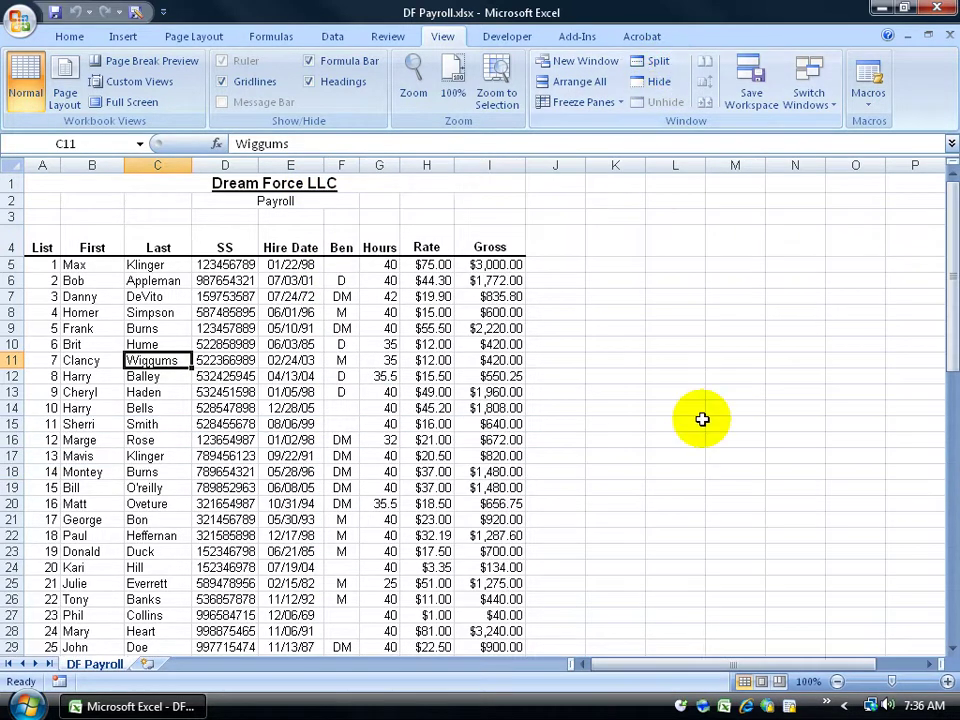